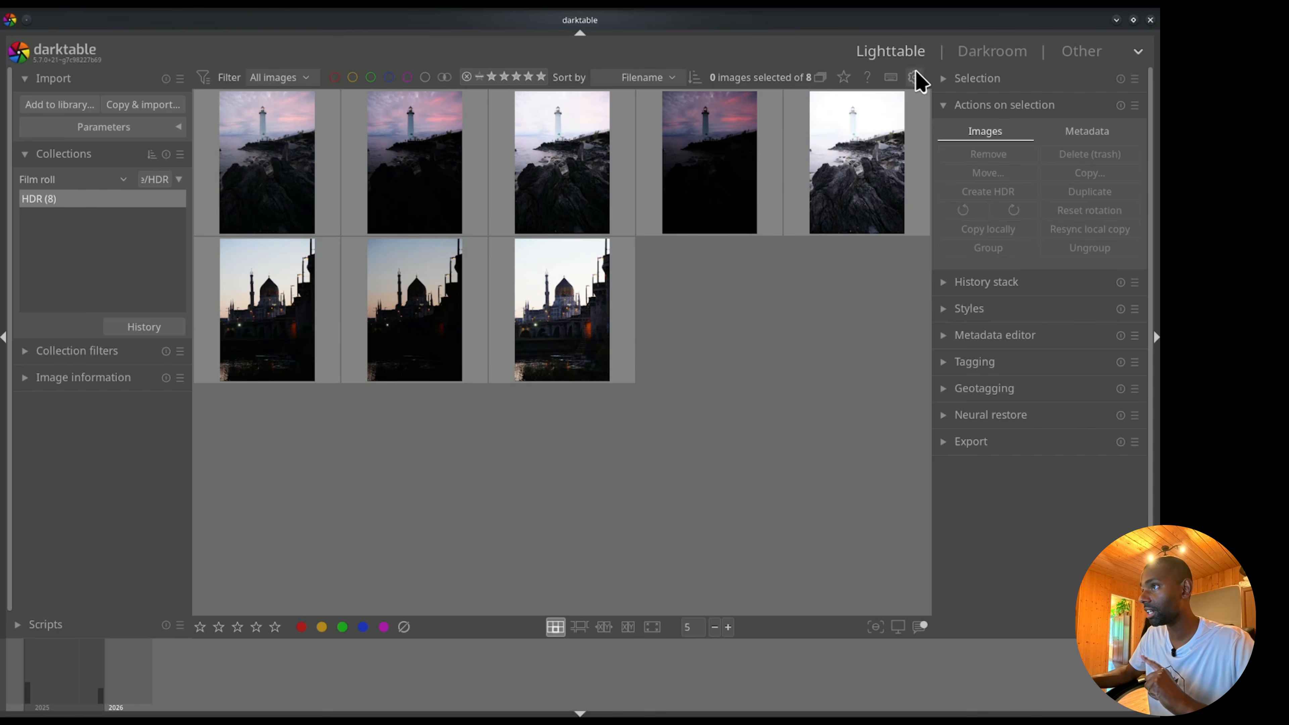
- Keep auto-alignment of frames when merging HDR brackets enabled in the processing preferences, and create the merged HDR image
left_click(914, 76)
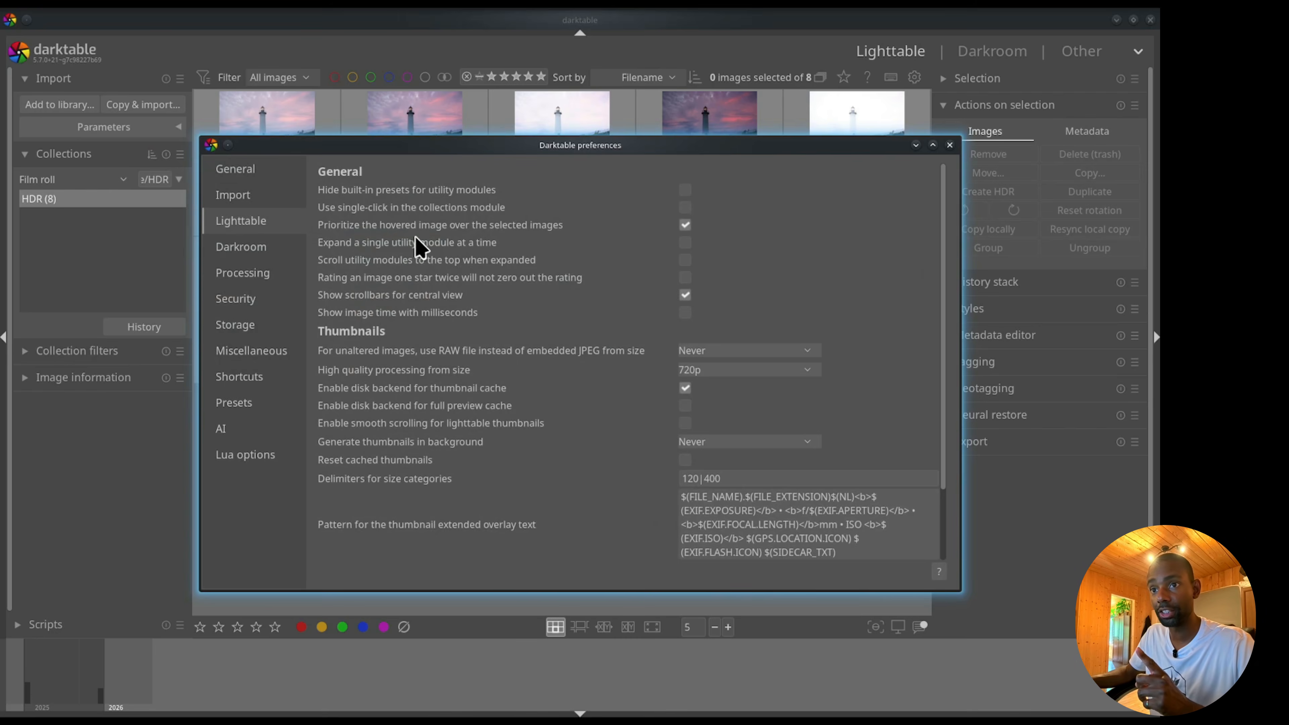
left_click(234, 280)
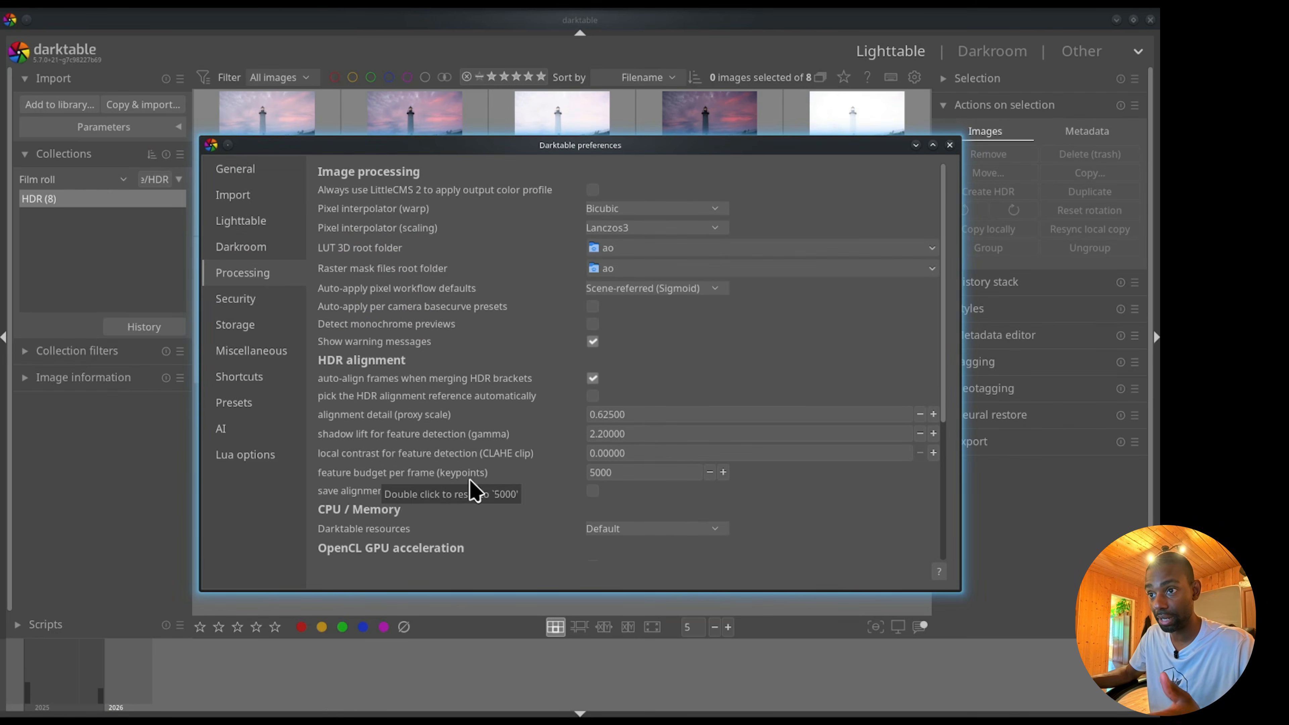
left_click(594, 376)
left_click(595, 376)
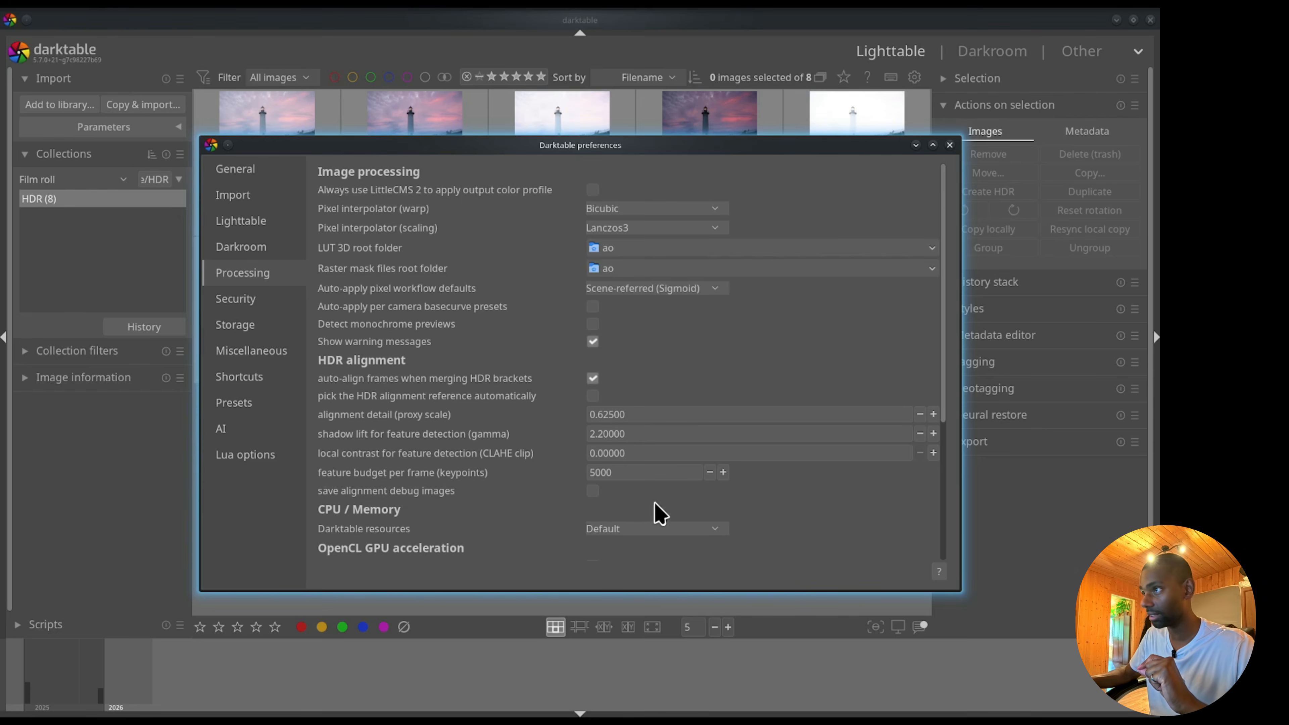
left_click(949, 145)
left_click(1013, 193)
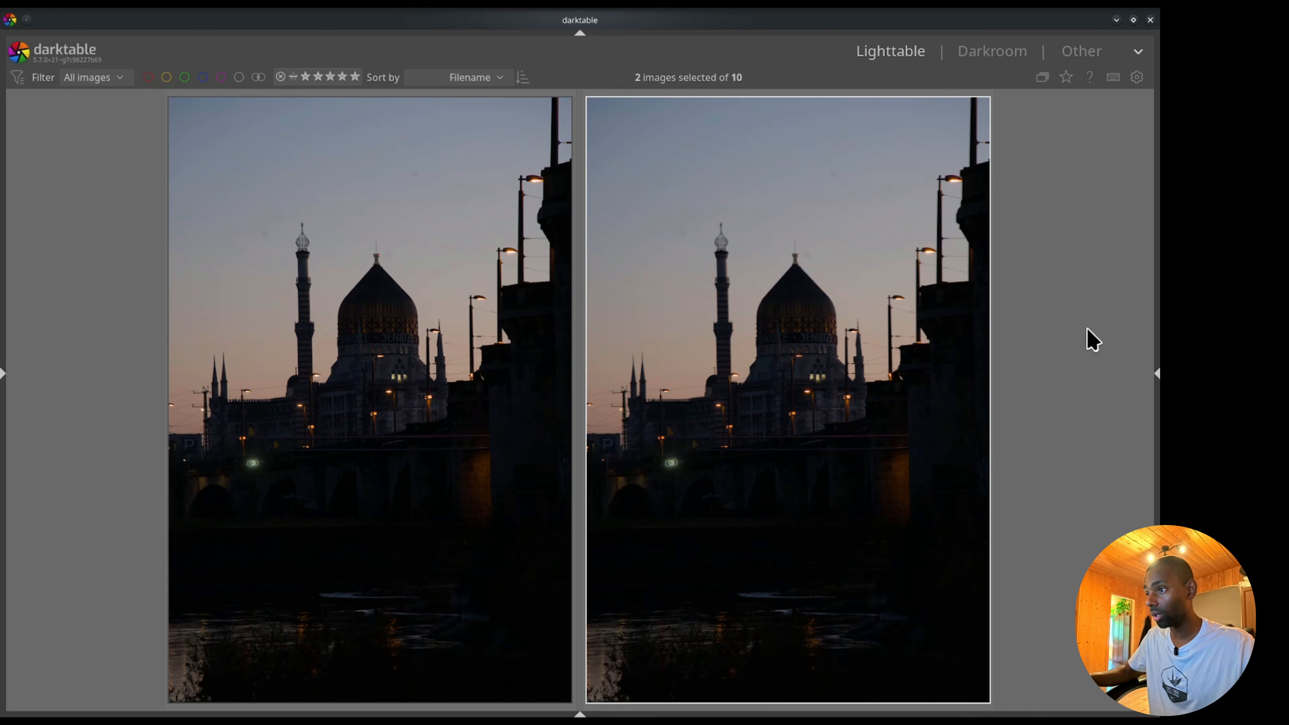
- Compare the two HDR merges side by side at 100%, examining the dome's spire and the areas around it
middle_click(383, 280)
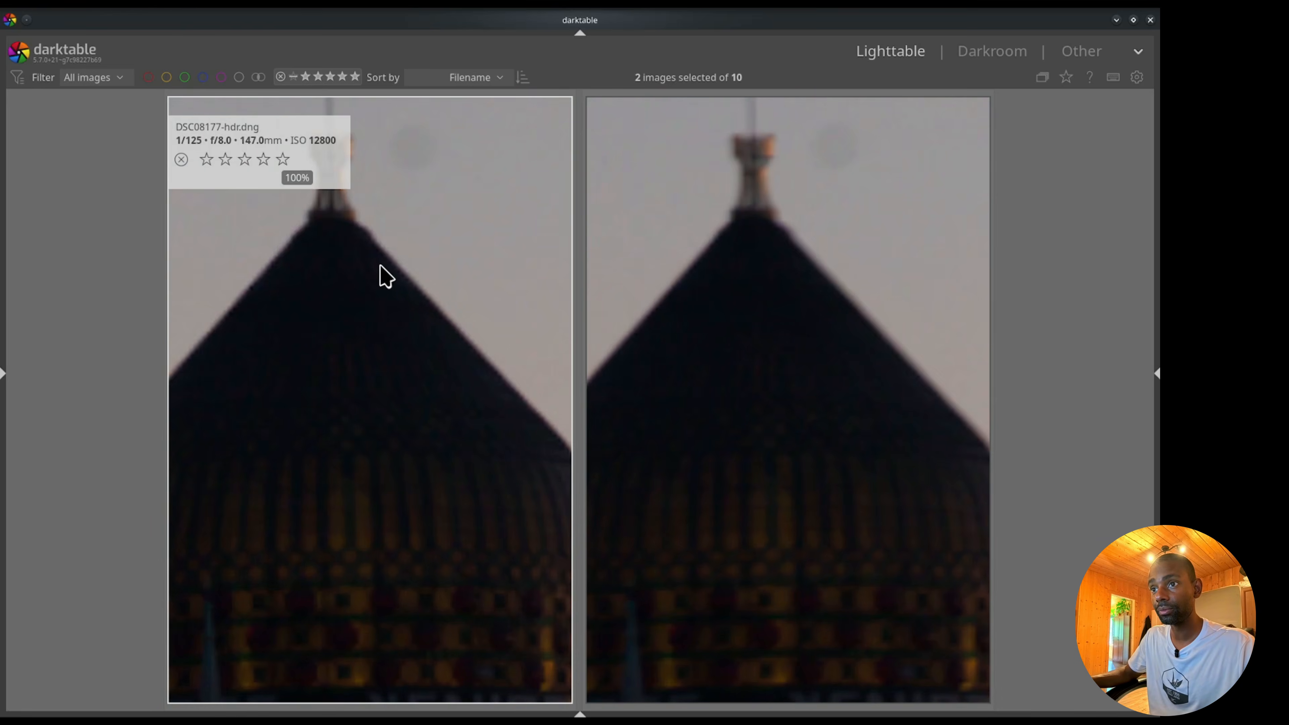
left_click_drag(378, 266, 429, 504)
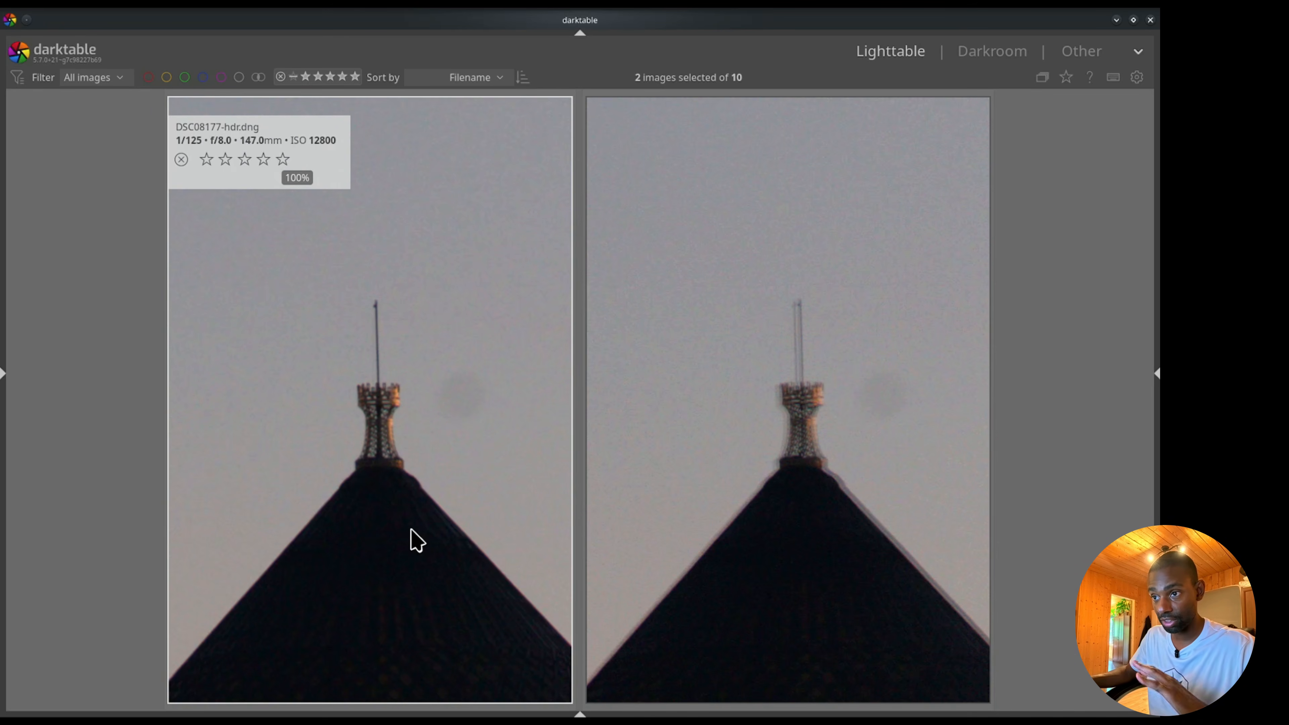
left_click_drag(507, 639, 331, 431)
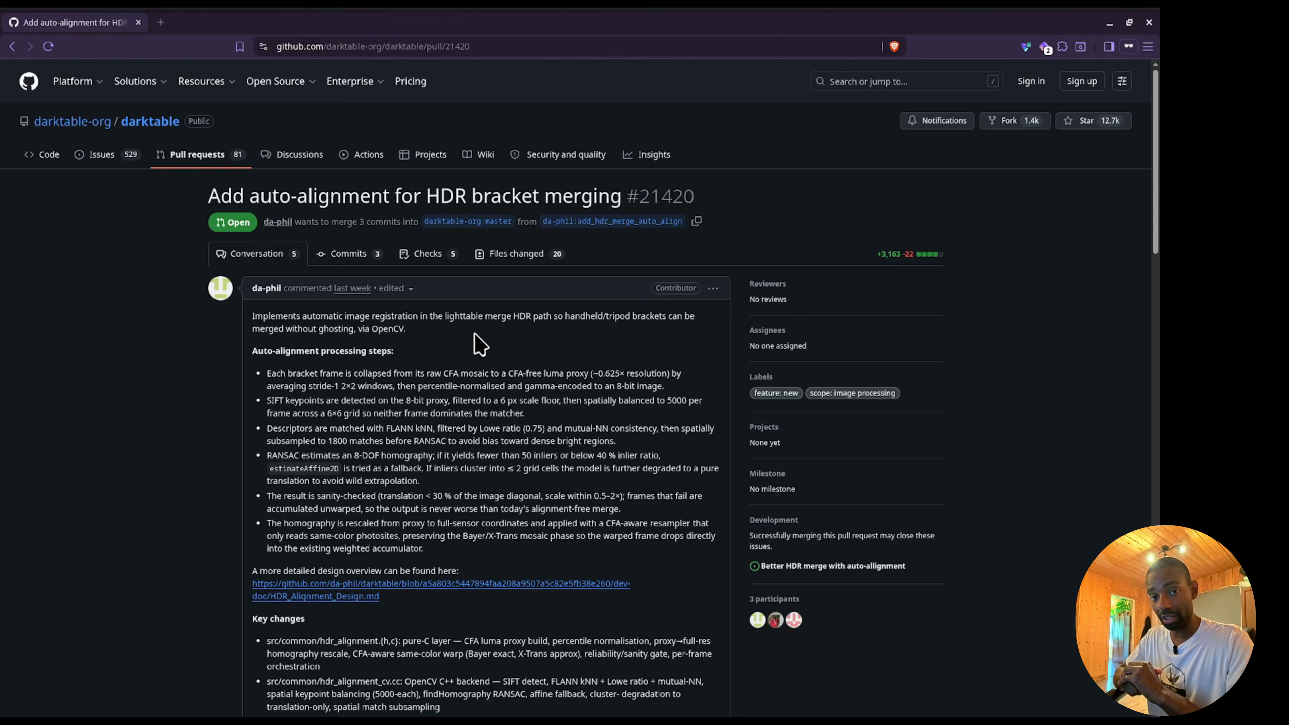
key("ctrl+t")
type("https://www.youtube.com/watch?v=1R7gdfJVH9Q&t=4s")
key("Return")
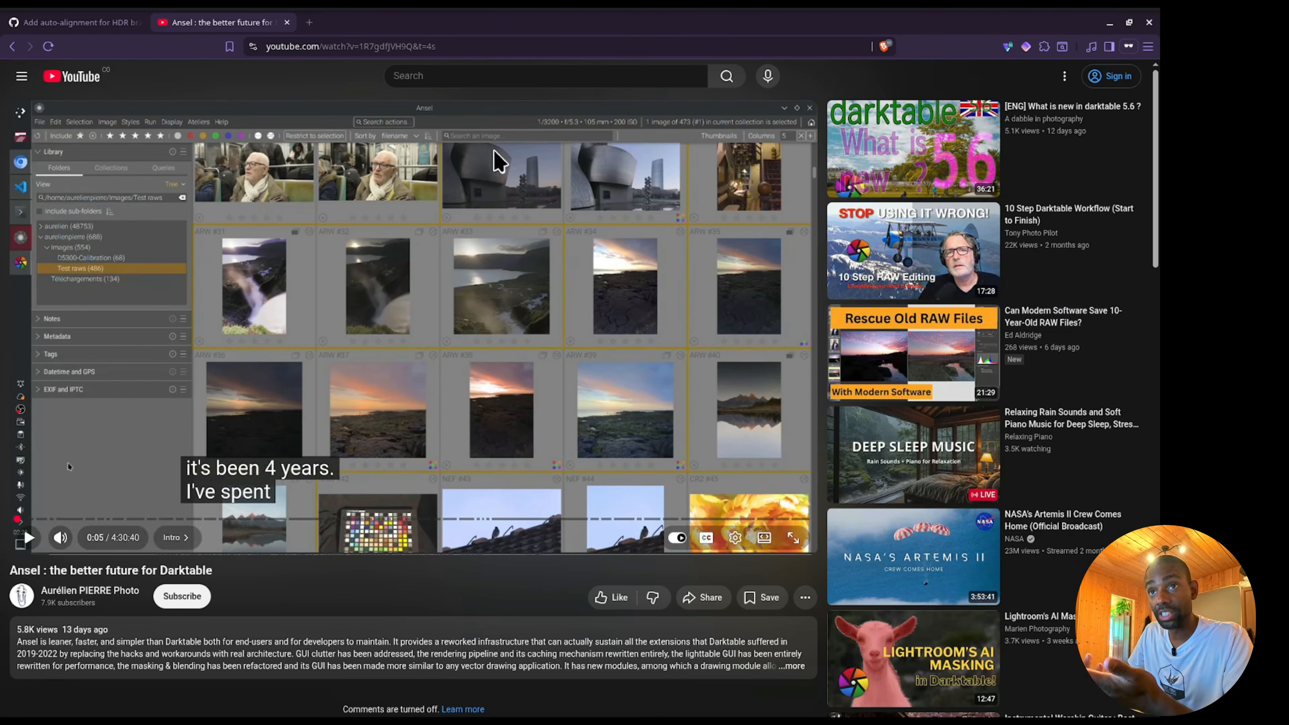
left_click(71, 24)
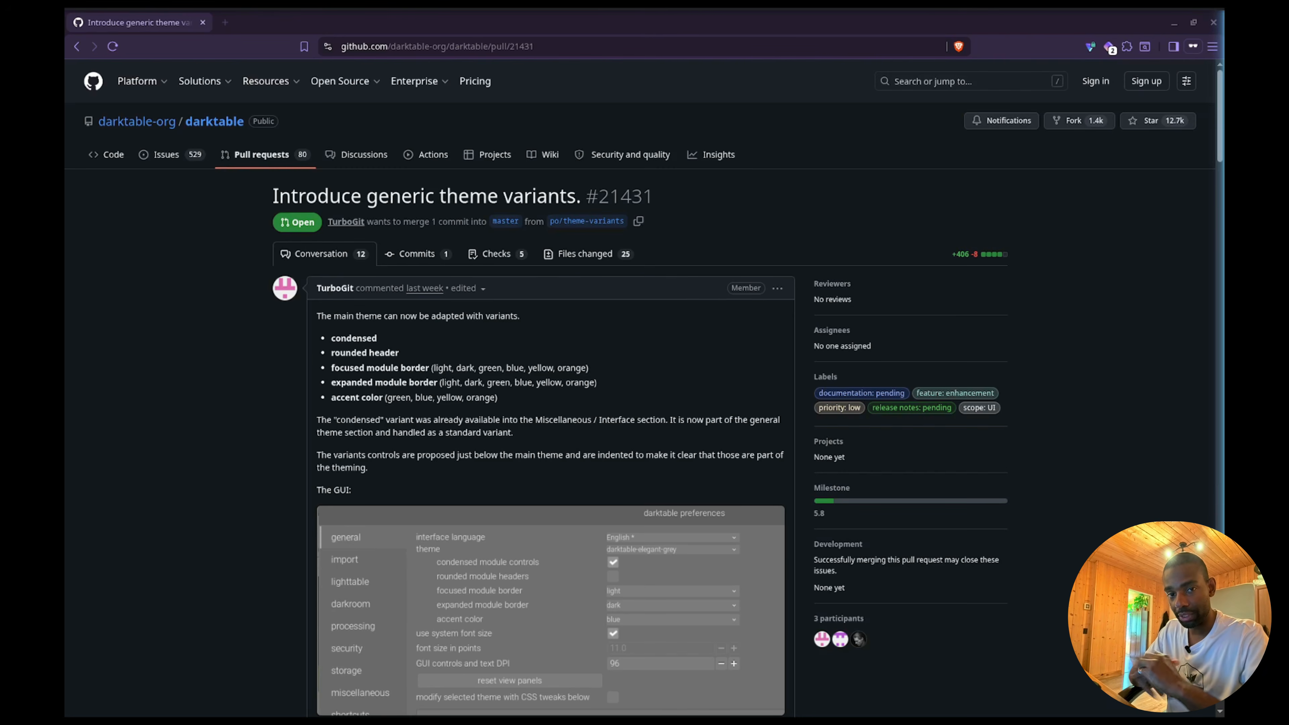
- Switch to darktable and enable condensed module controls and rounded module headers for the theme in the general preferences
key("super+w")
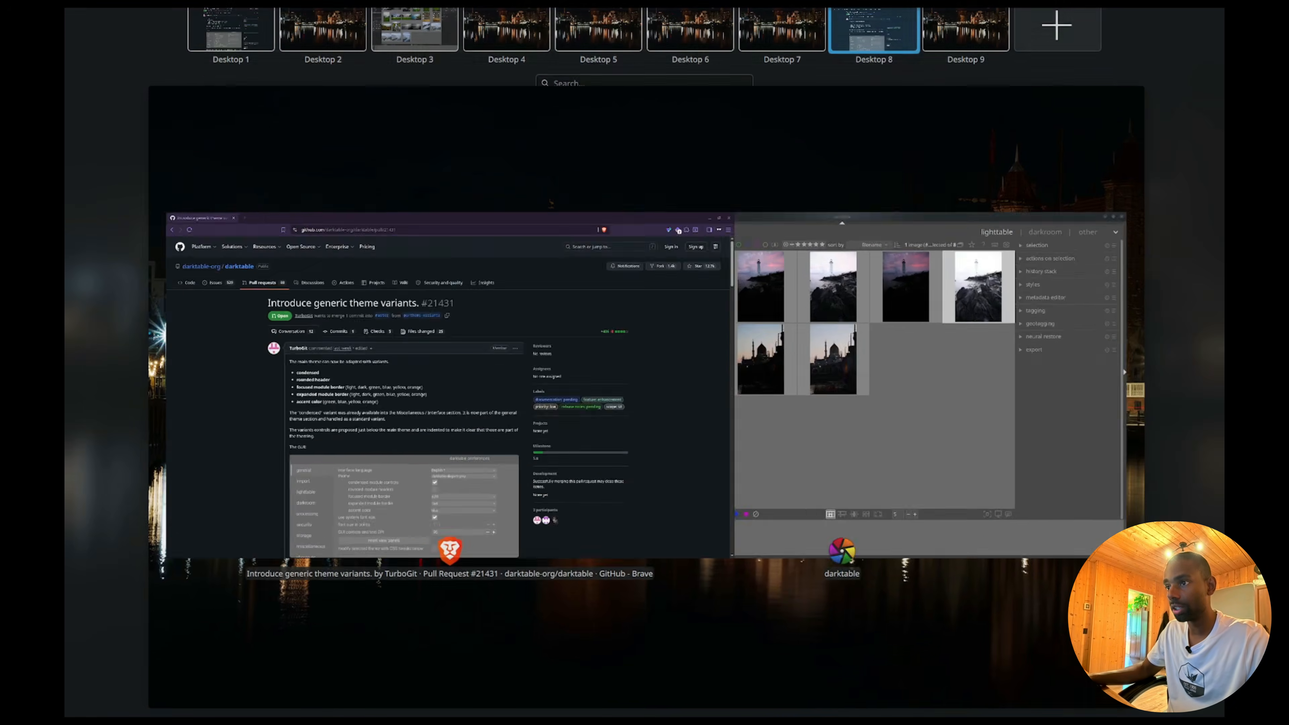
left_click(984, 438)
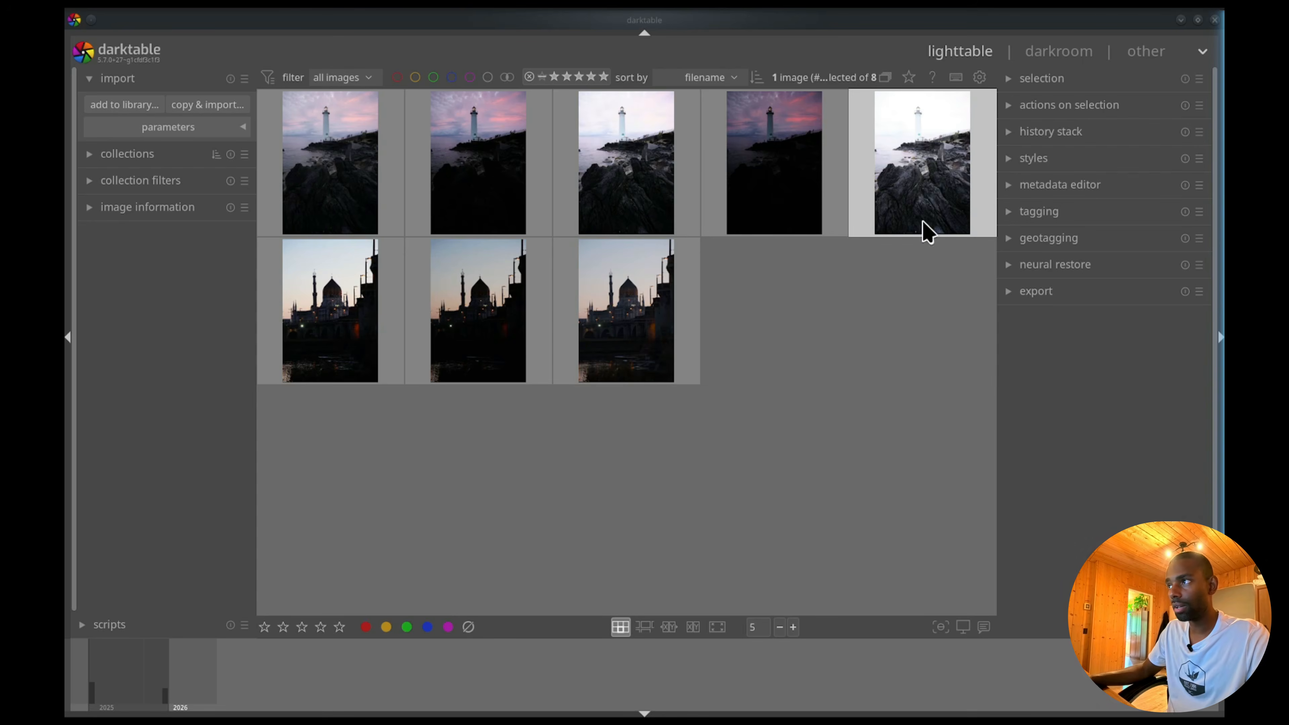
left_click(980, 77)
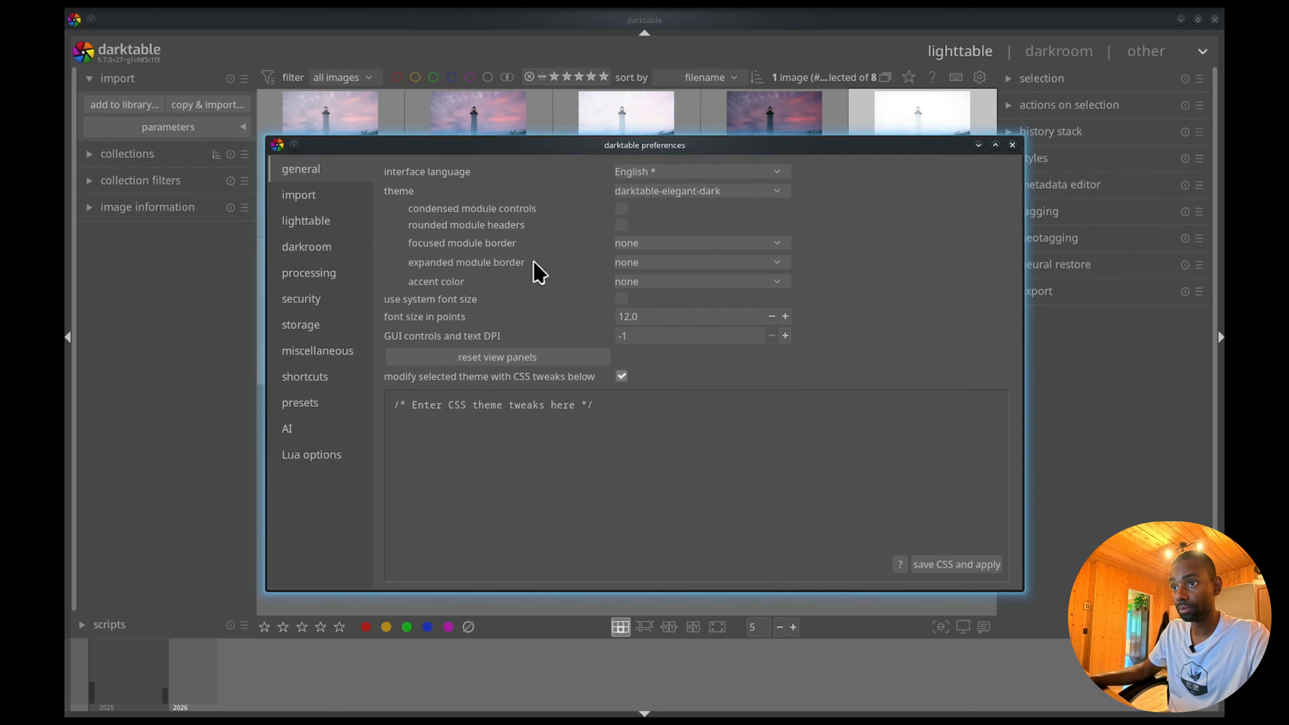
left_click(623, 209)
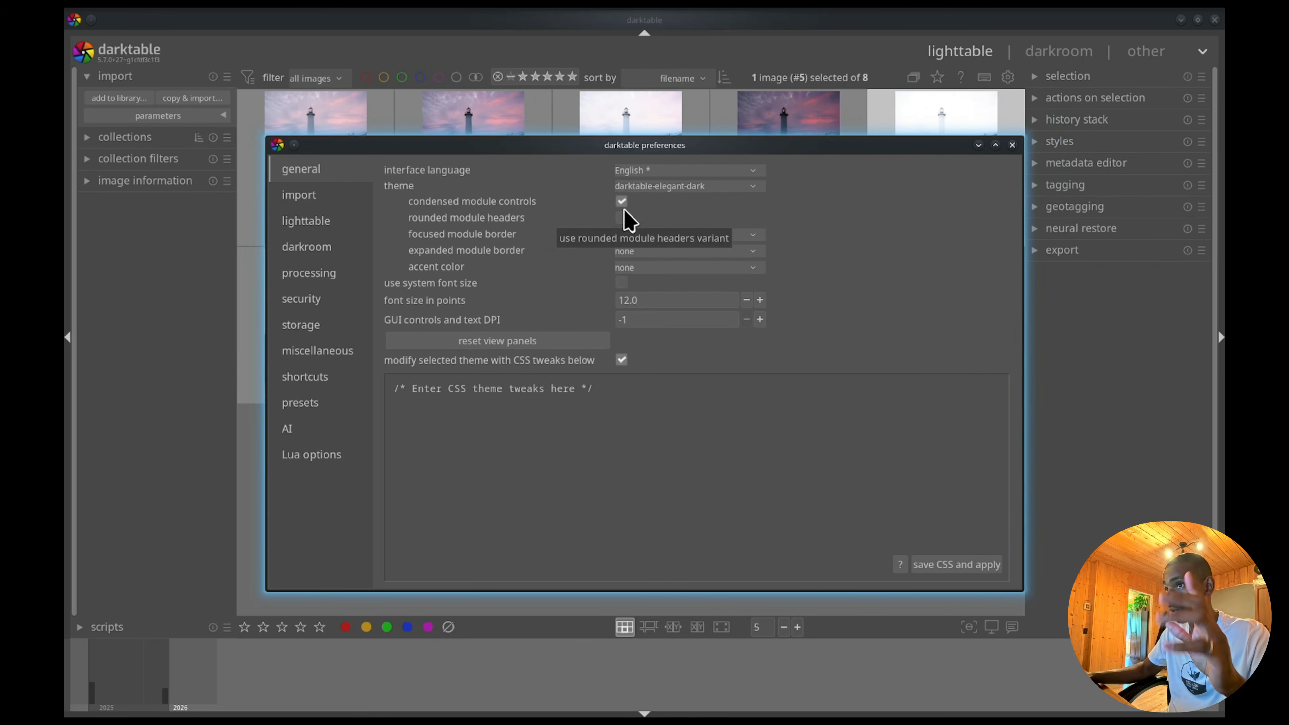
left_click(622, 210)
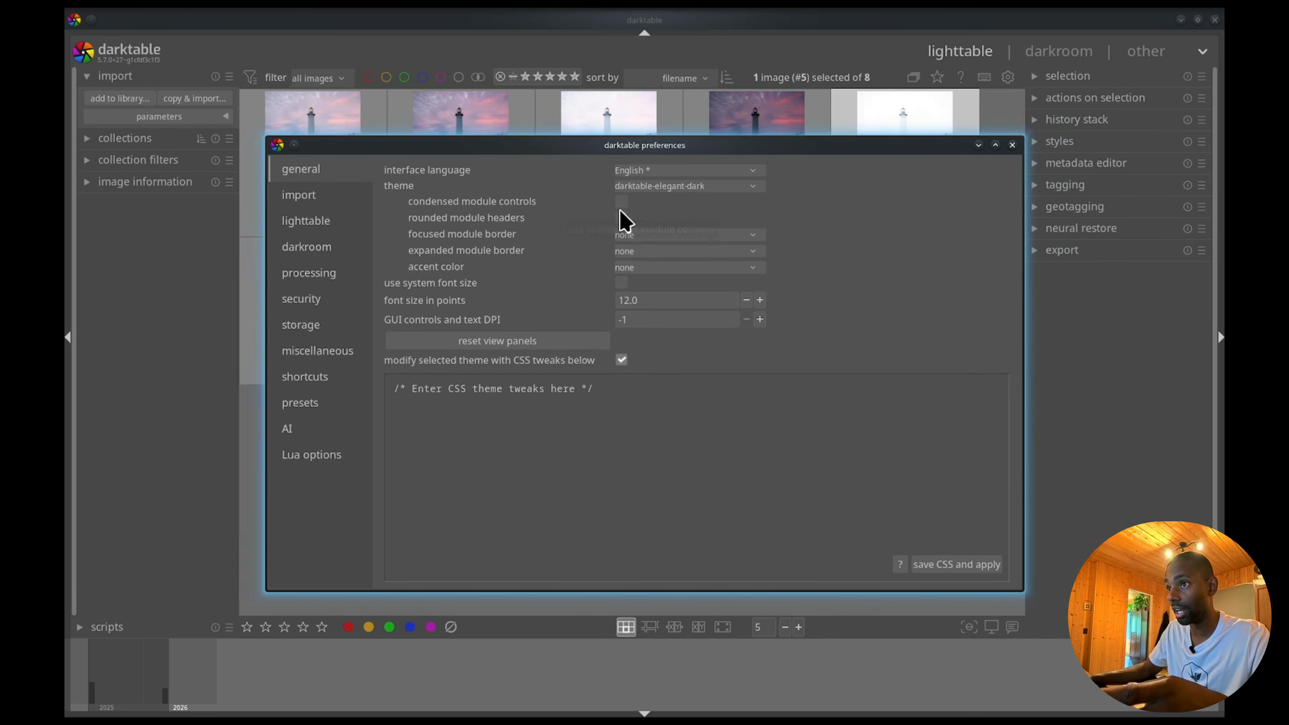
left_click(621, 207)
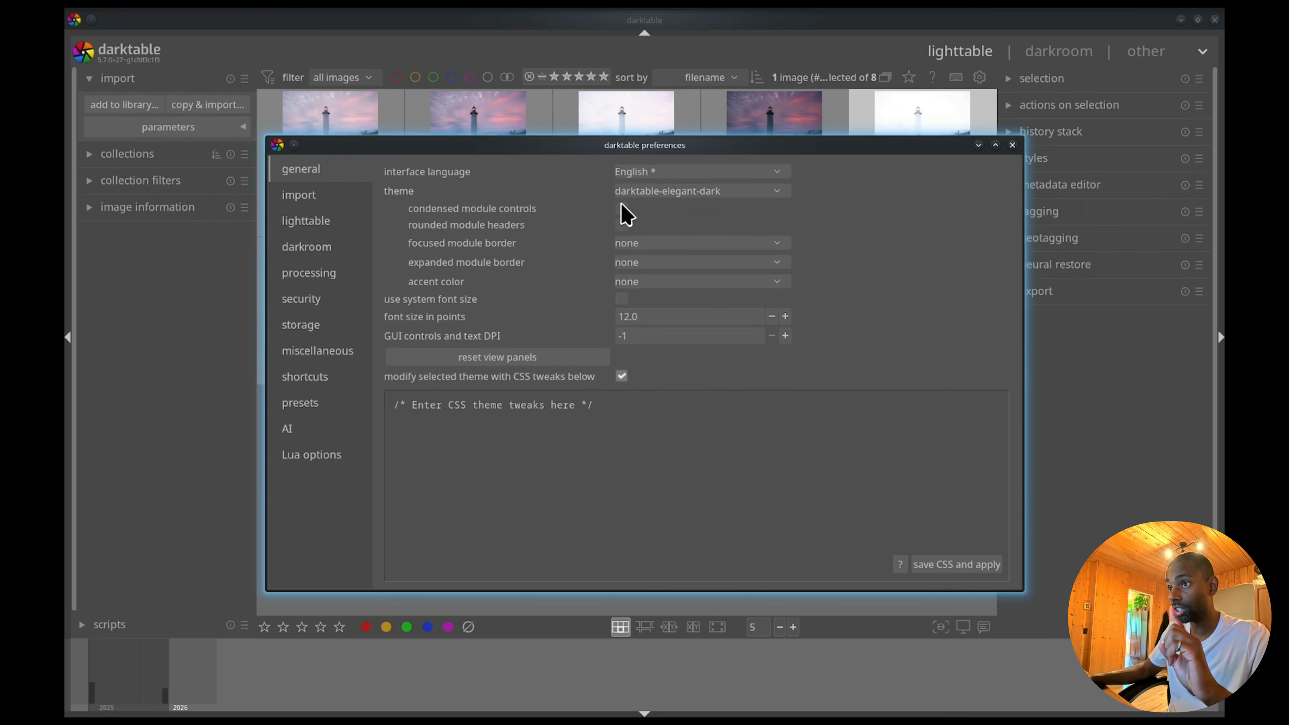
left_click(622, 208)
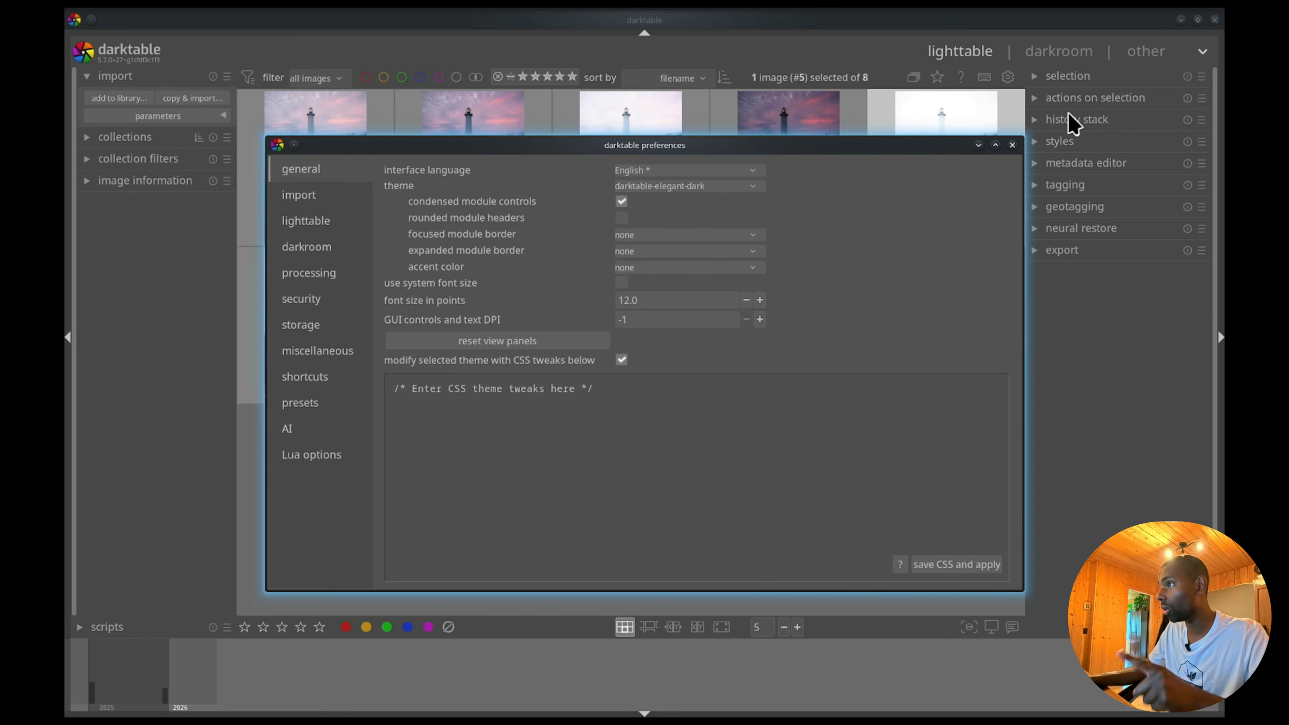
left_click(623, 219)
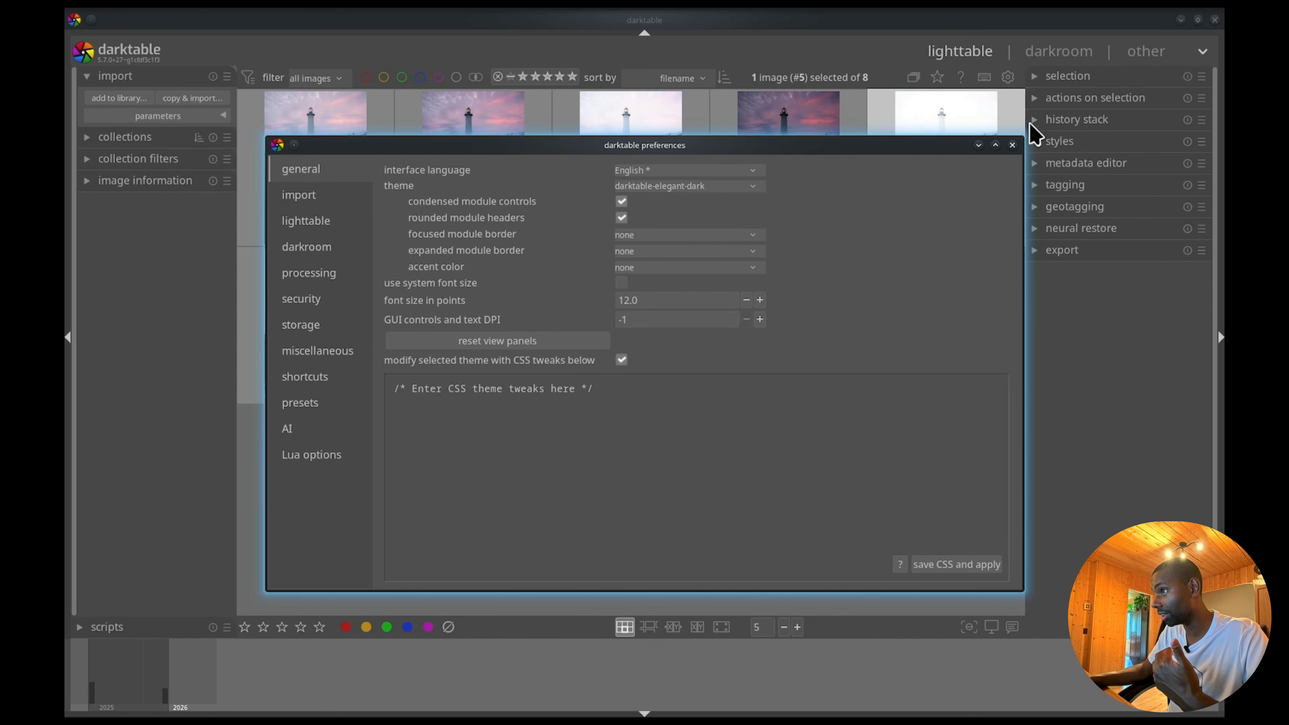
left_click(1012, 147)
- Open the selected lighthouse image in the darkroom and set the theme's focused module border to blue
left_click(1044, 55)
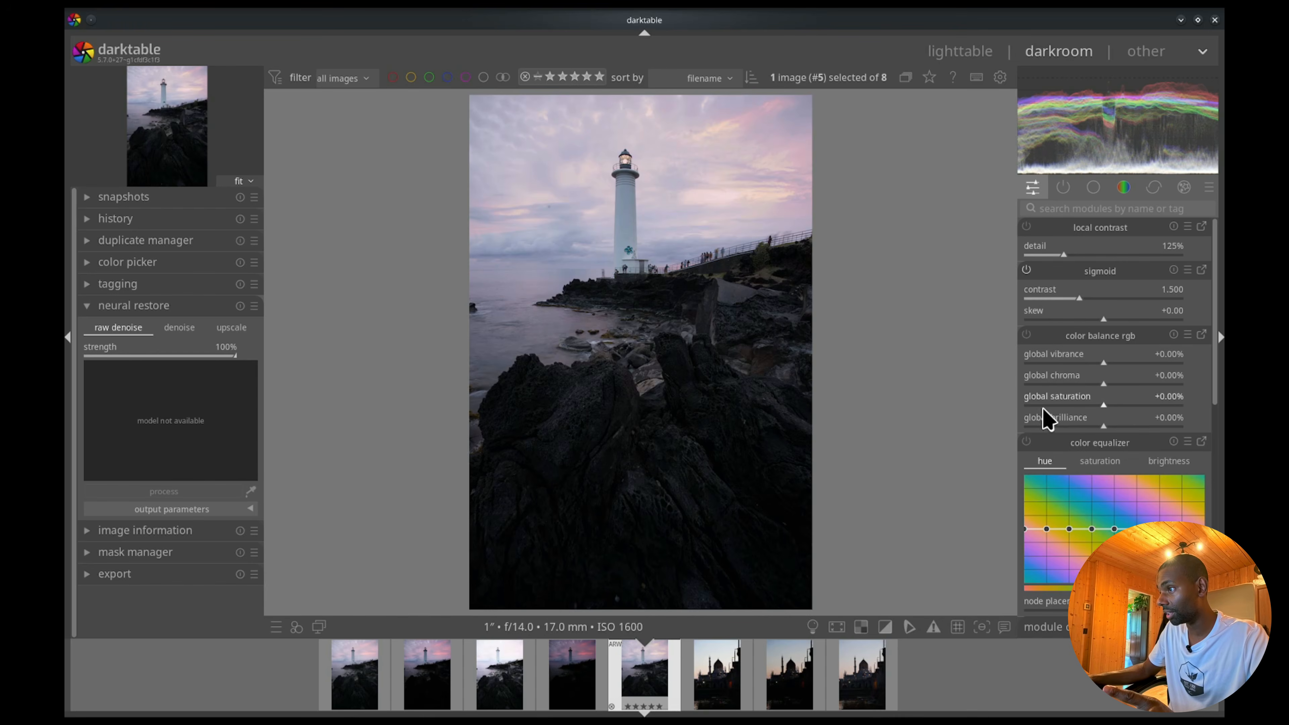
left_click(1000, 78)
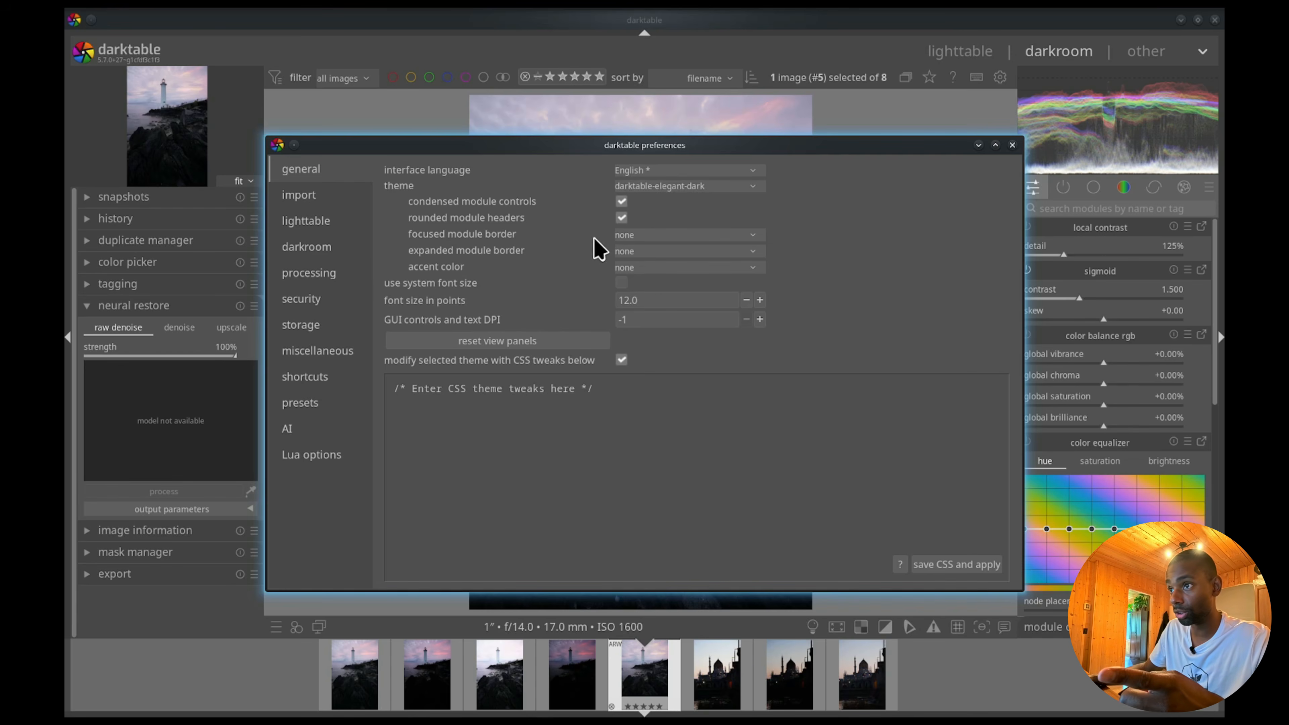
left_click(680, 235)
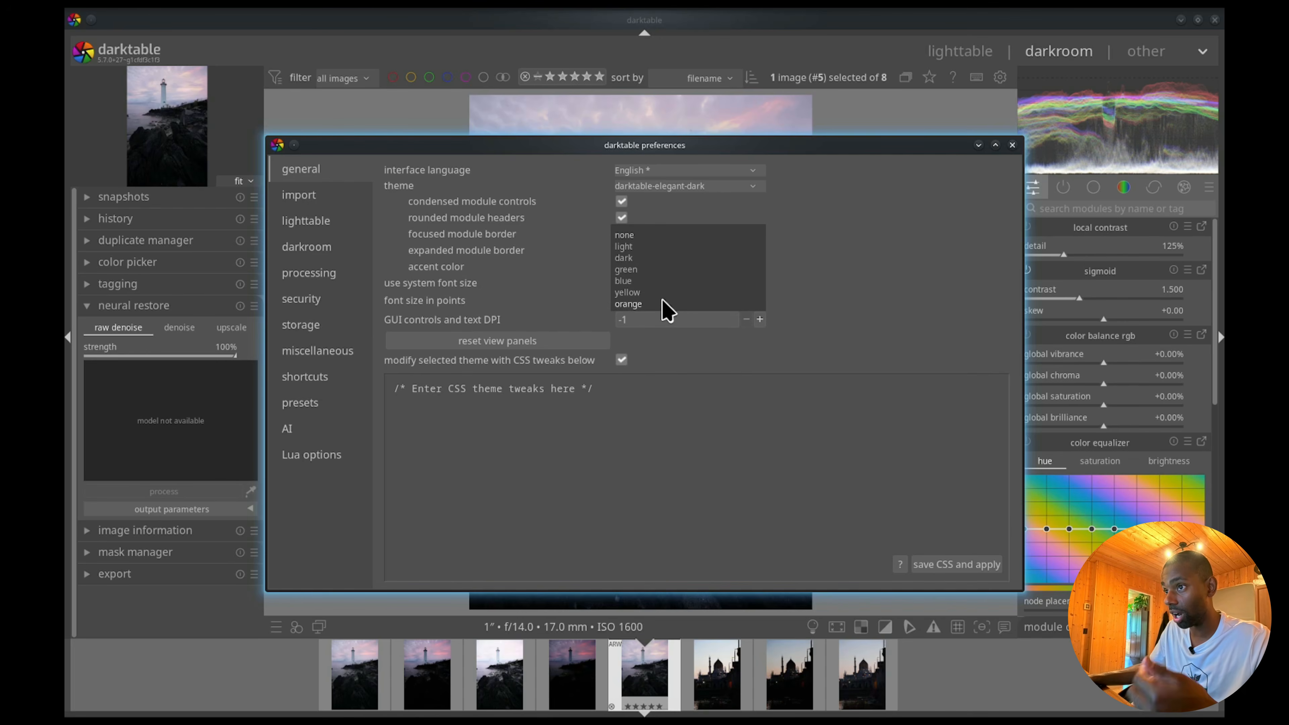
left_click(630, 280)
left_click(1012, 145)
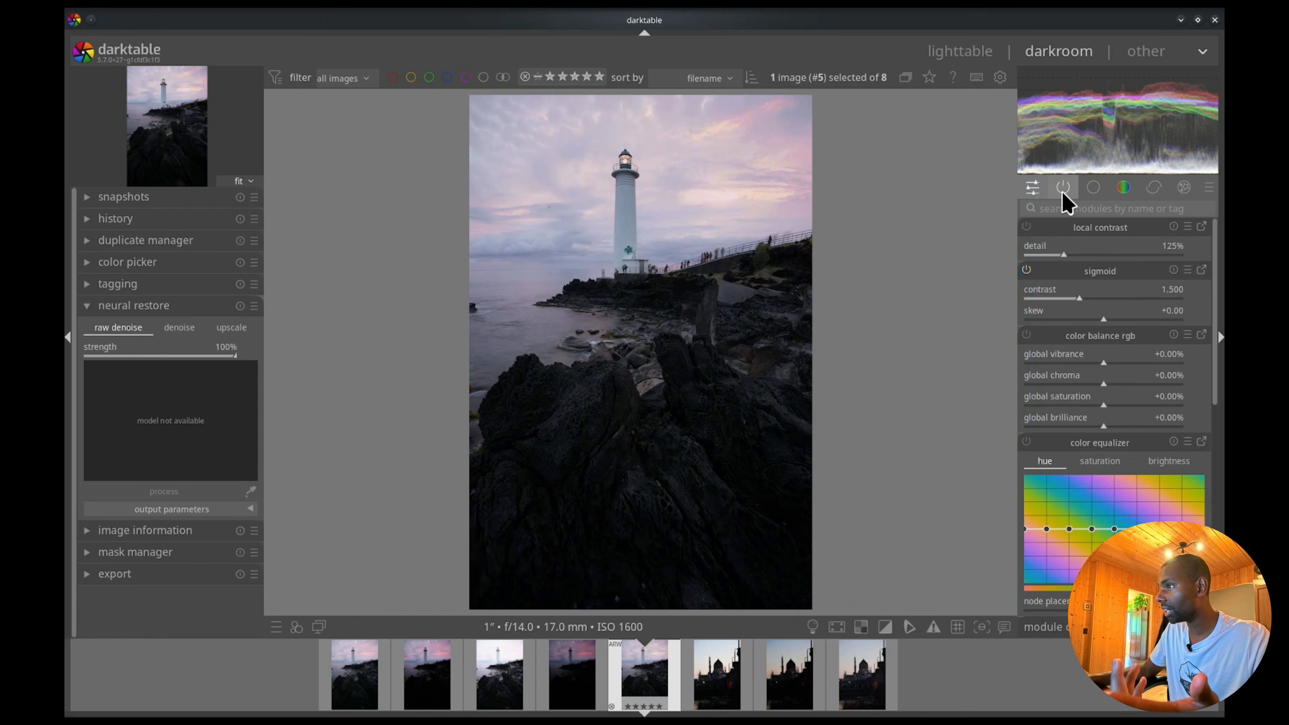
- Show the active modules and expand sigmoid and input color profile to examine the focused module border
left_click(1063, 187)
left_click(1054, 255)
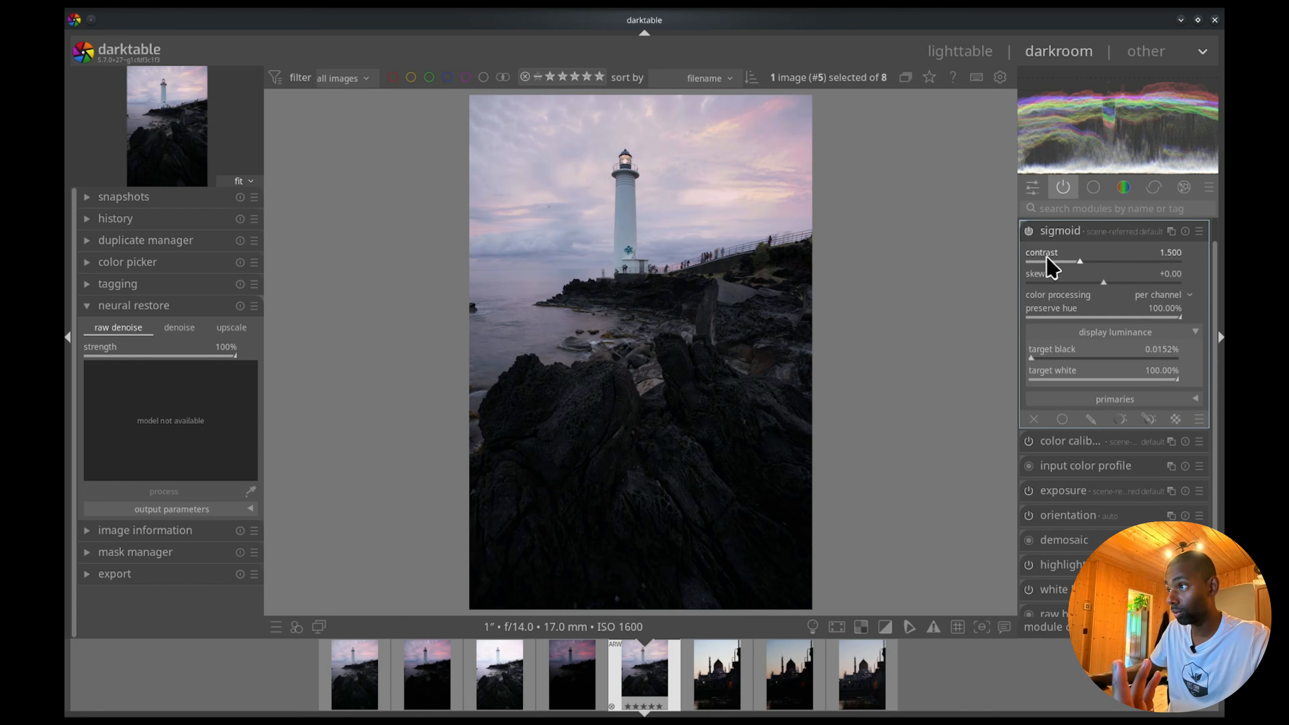
left_click(1137, 236)
left_click(1096, 256)
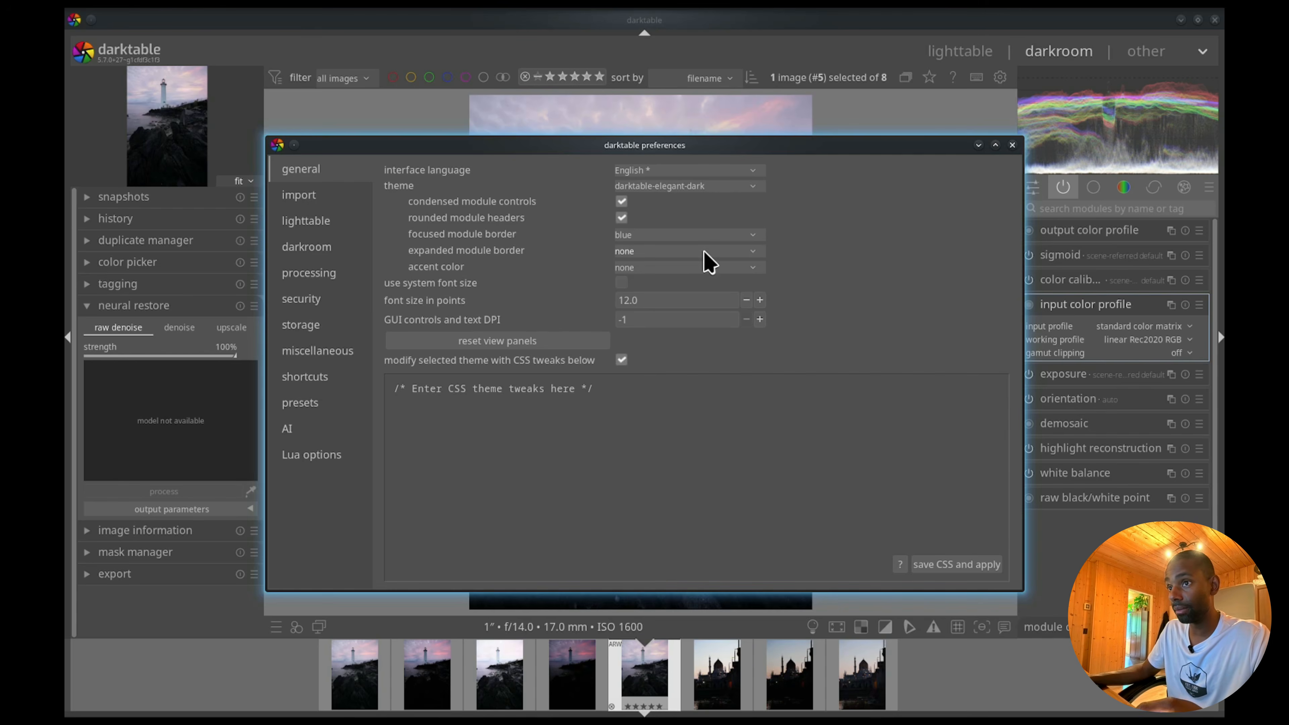
- Set the theme's expanded module border to green in the general preferences
left_click(704, 252)
left_click(676, 297)
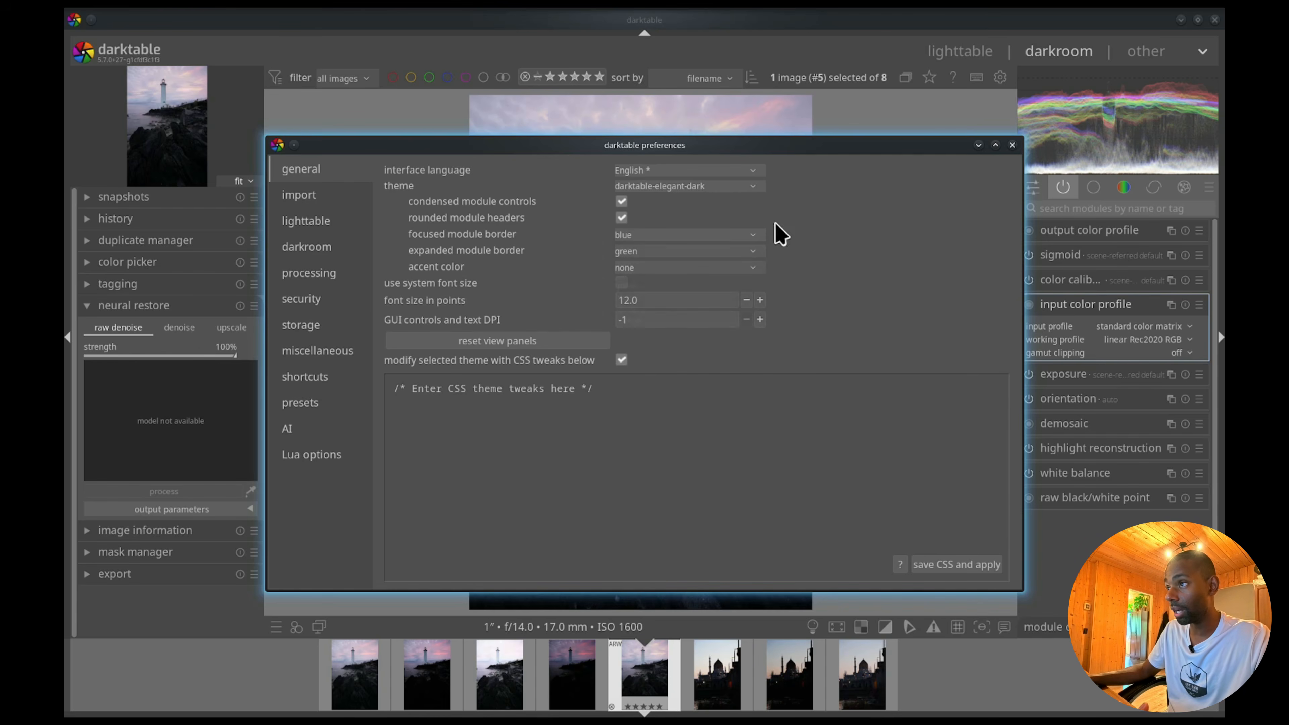
left_click(1012, 146)
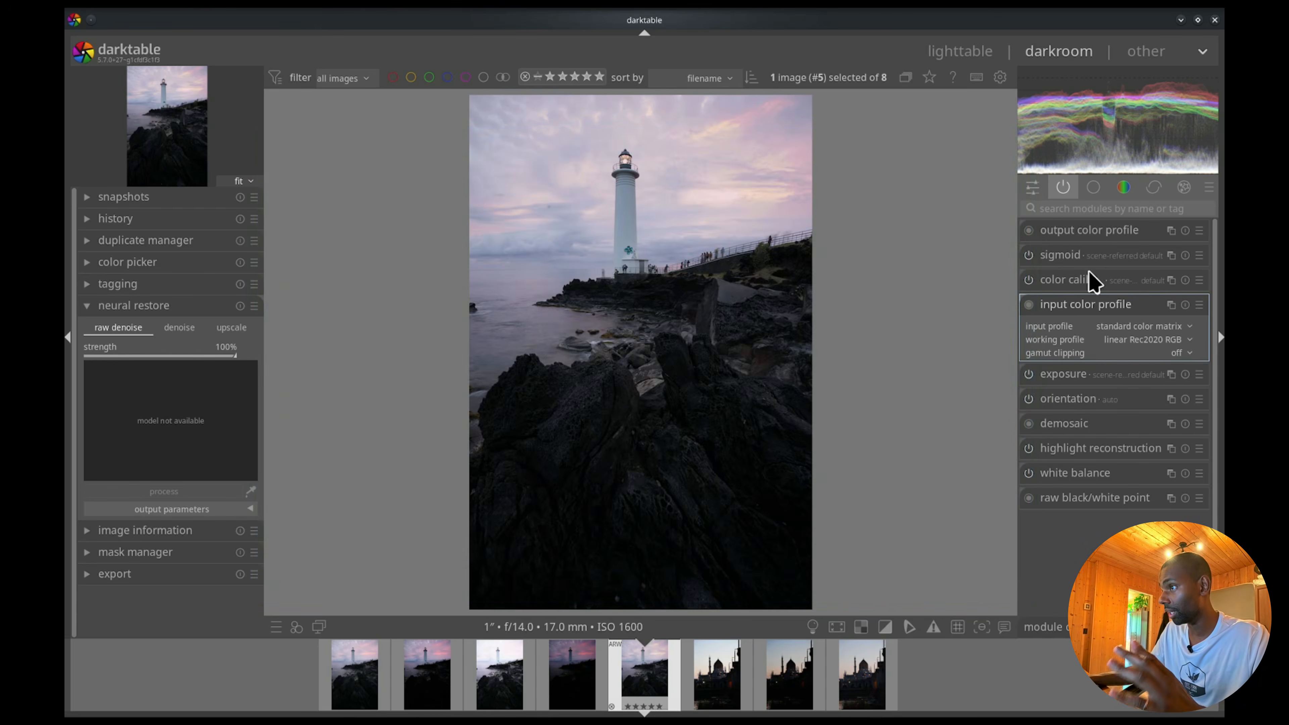
- Expand color calibration, sigmoid and output color profile in turn to examine how the two module borders interact
left_click(1077, 284)
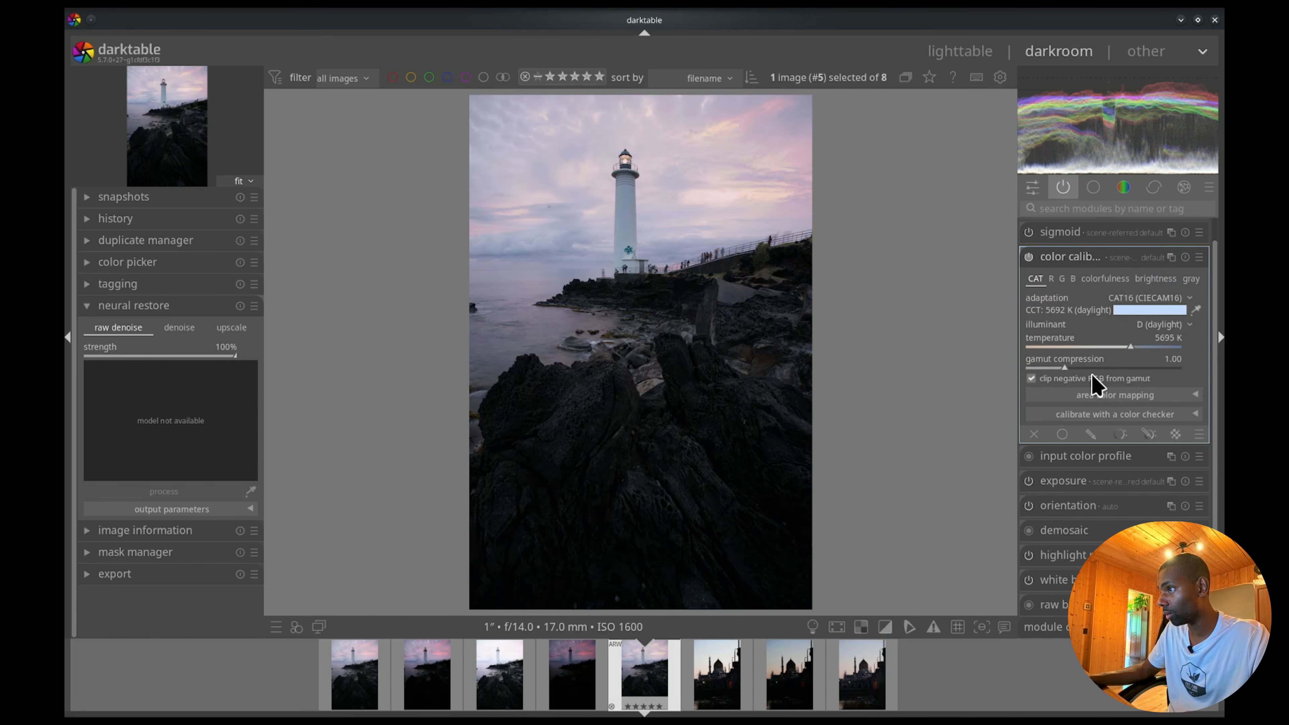
left_click(1086, 265)
left_click(1087, 265)
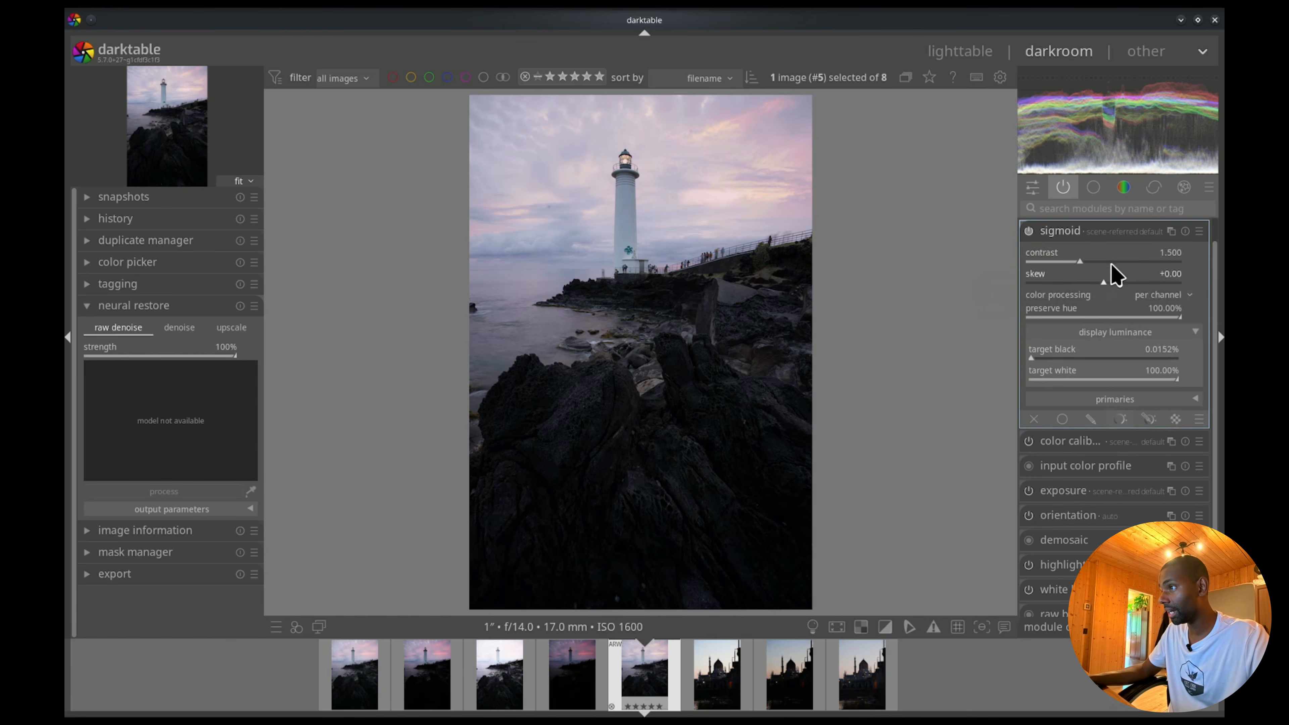
left_click(1102, 230)
left_click(1102, 236)
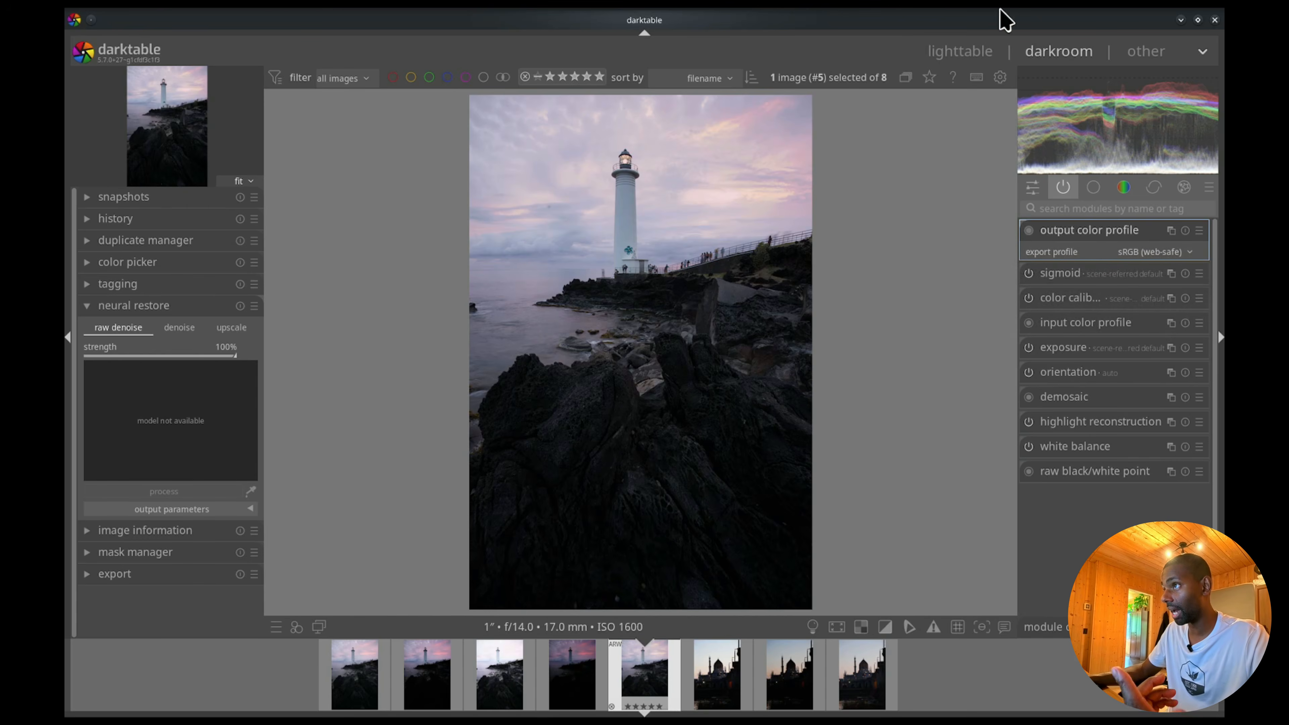
- Set the theme's focused module border to none in the general preferences
left_click(1000, 79)
left_click(299, 169)
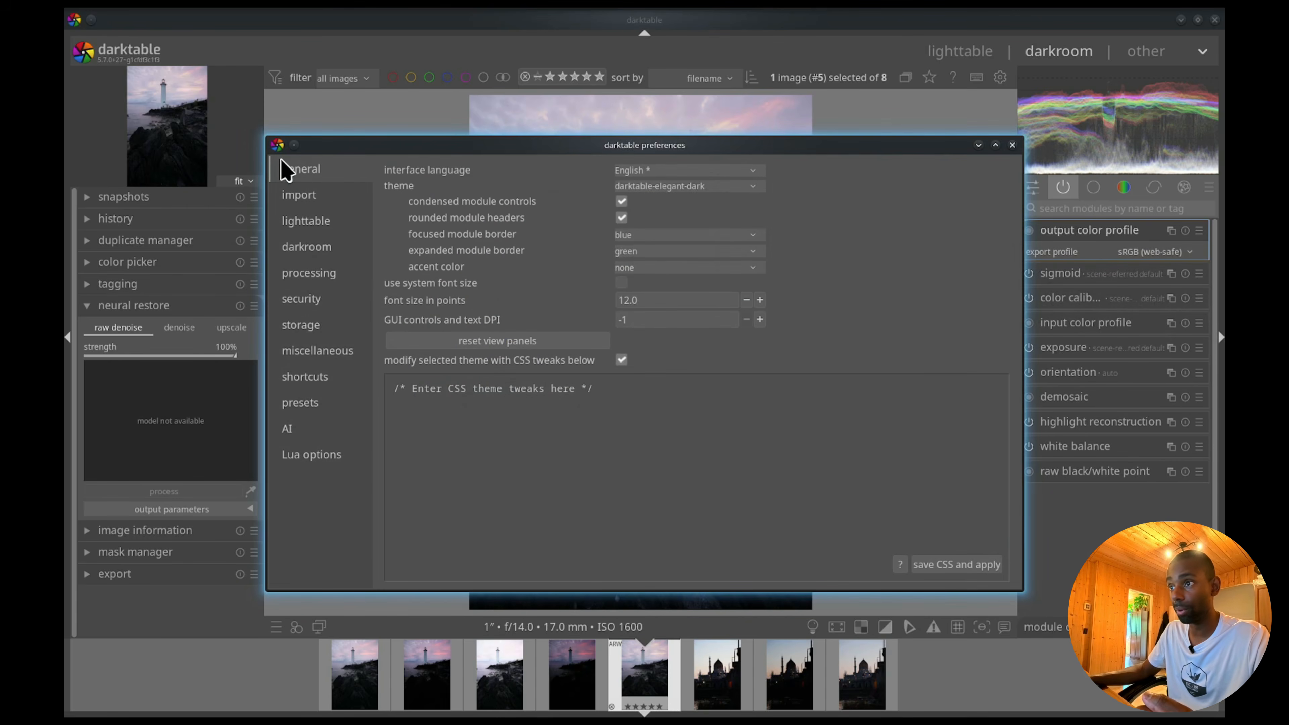
left_click(659, 233)
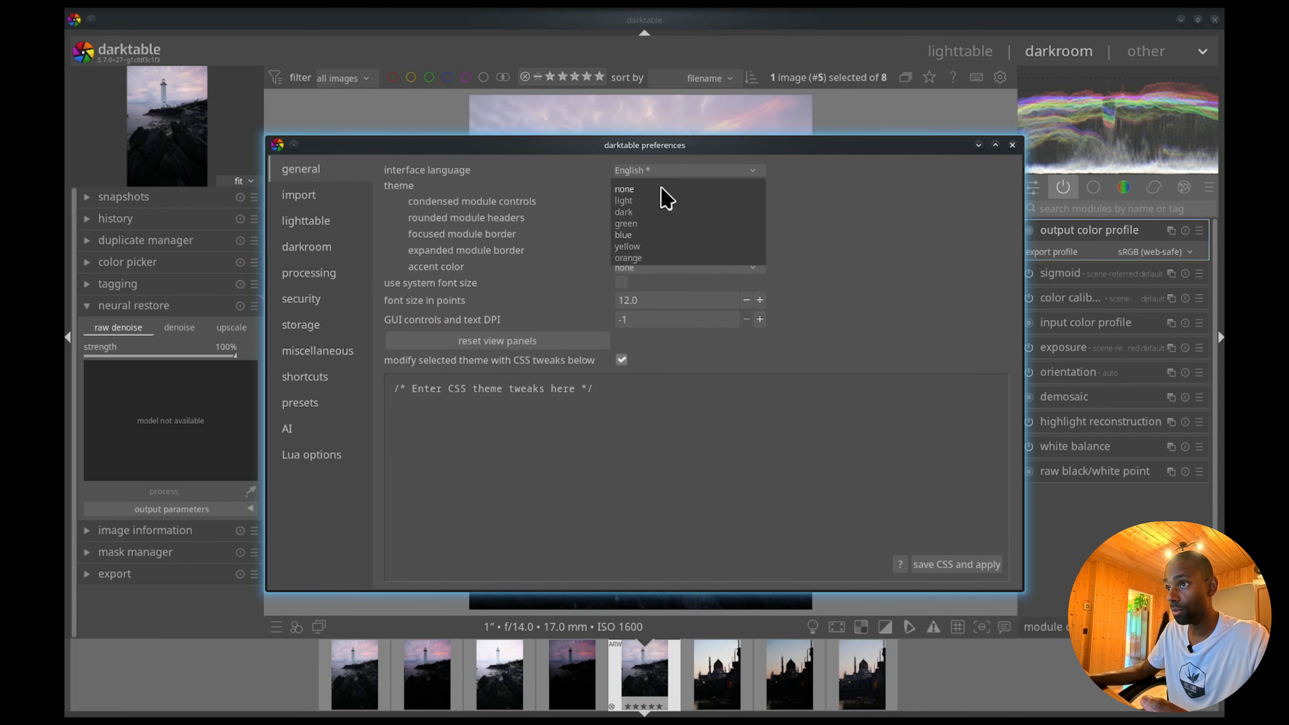
left_click(661, 188)
left_click(1094, 260)
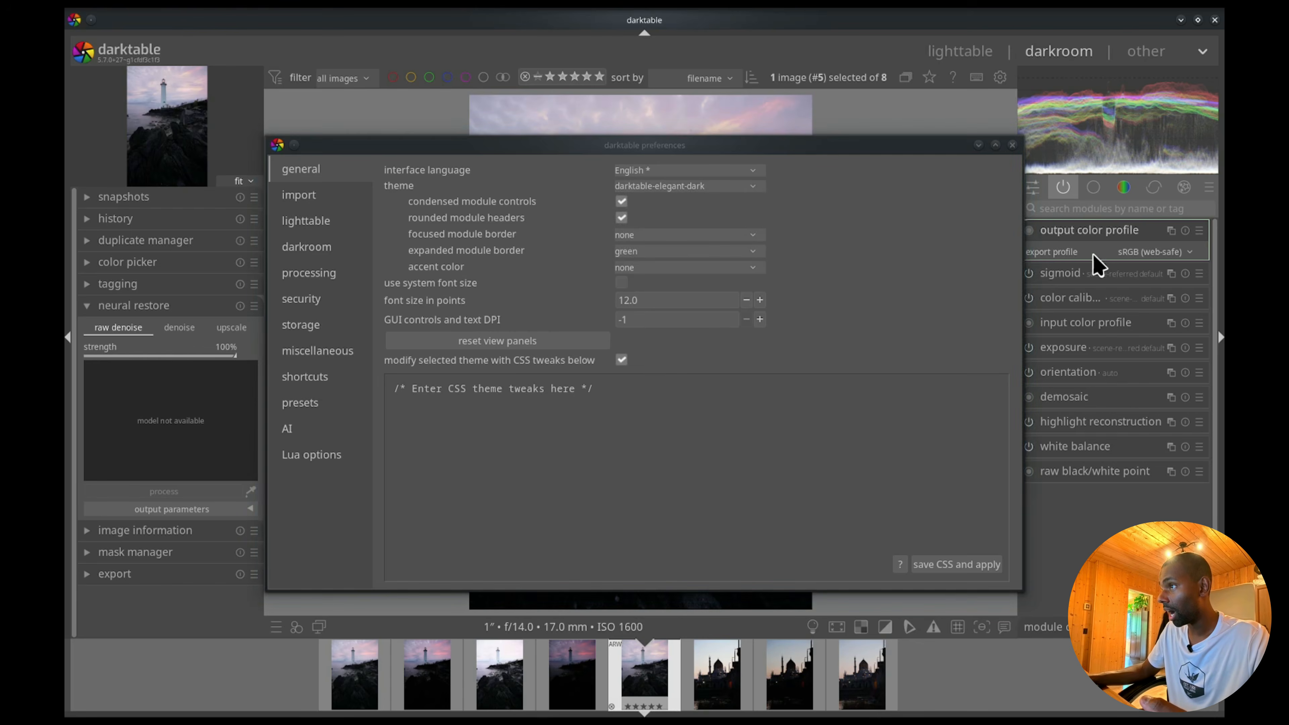
left_click(1013, 146)
- Expand and collapse the output color profile and sigmoid modules to examine the expanded module border
left_click(1074, 231)
left_click(1073, 235)
left_click(1074, 274)
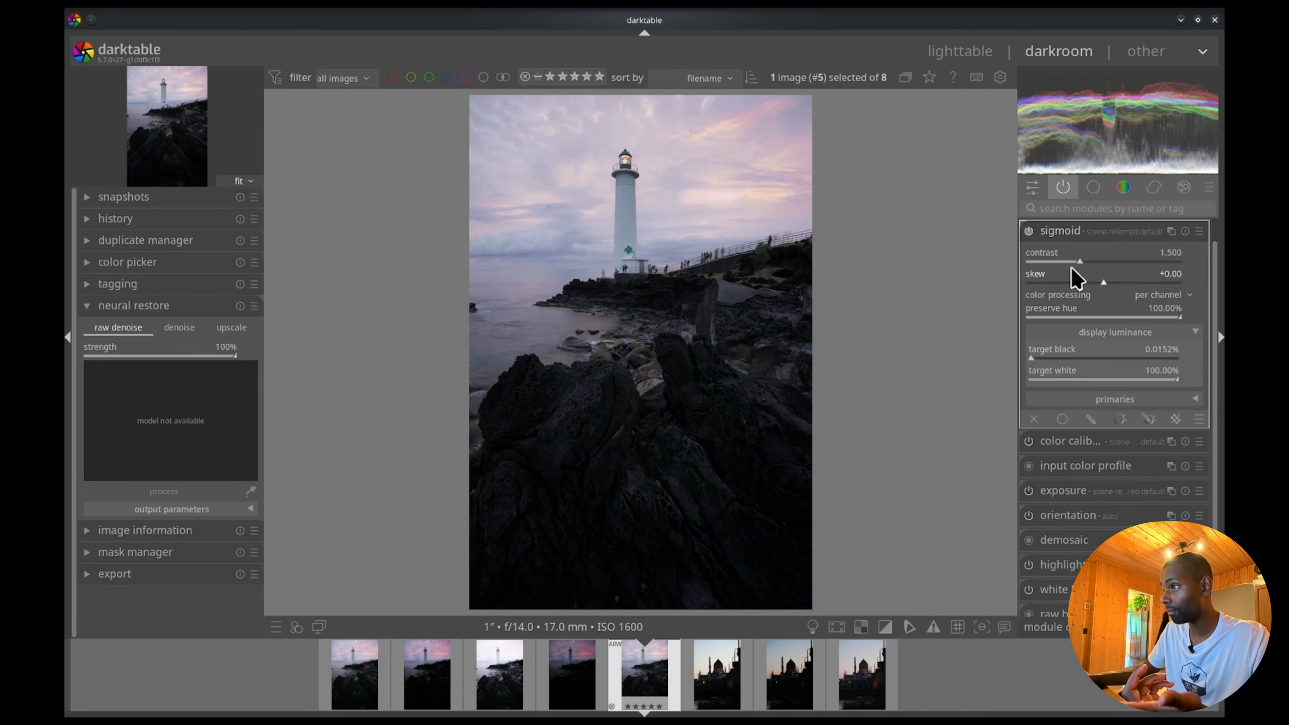
left_click(1092, 241)
left_click(1084, 246)
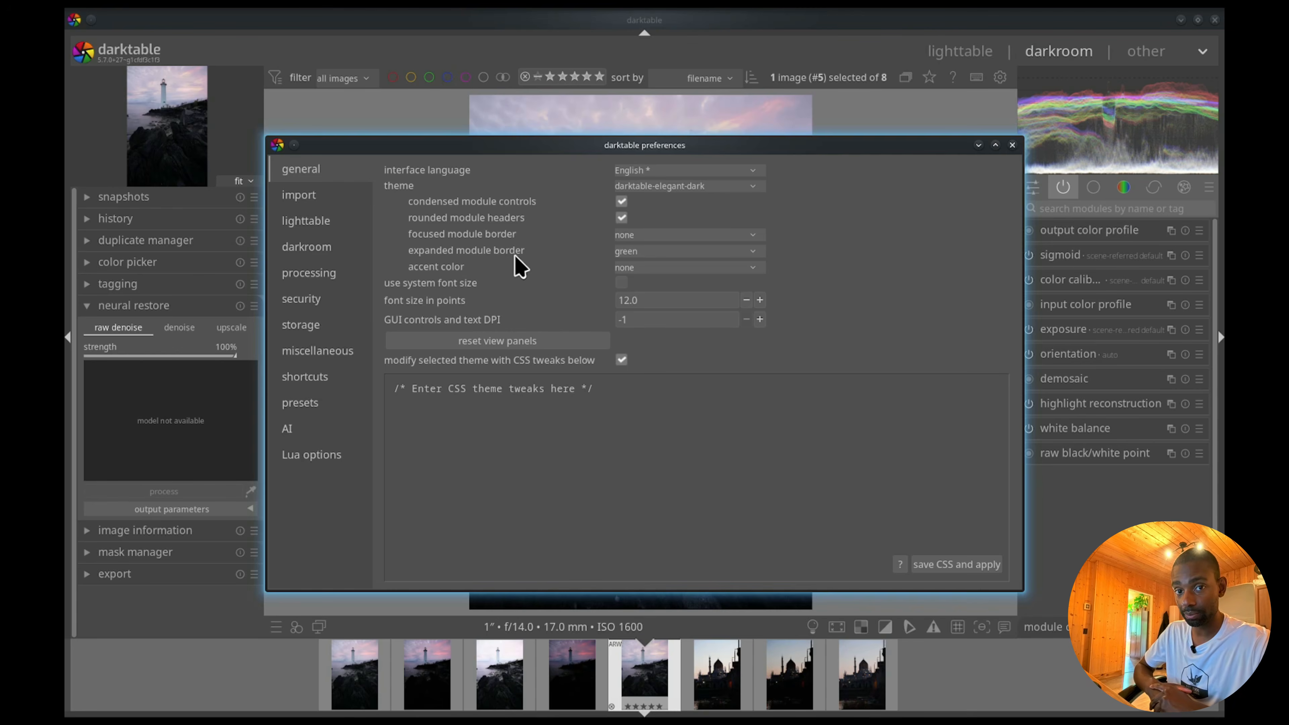
- Set the theme's accent color to blue in the general preferences
left_click(700, 268)
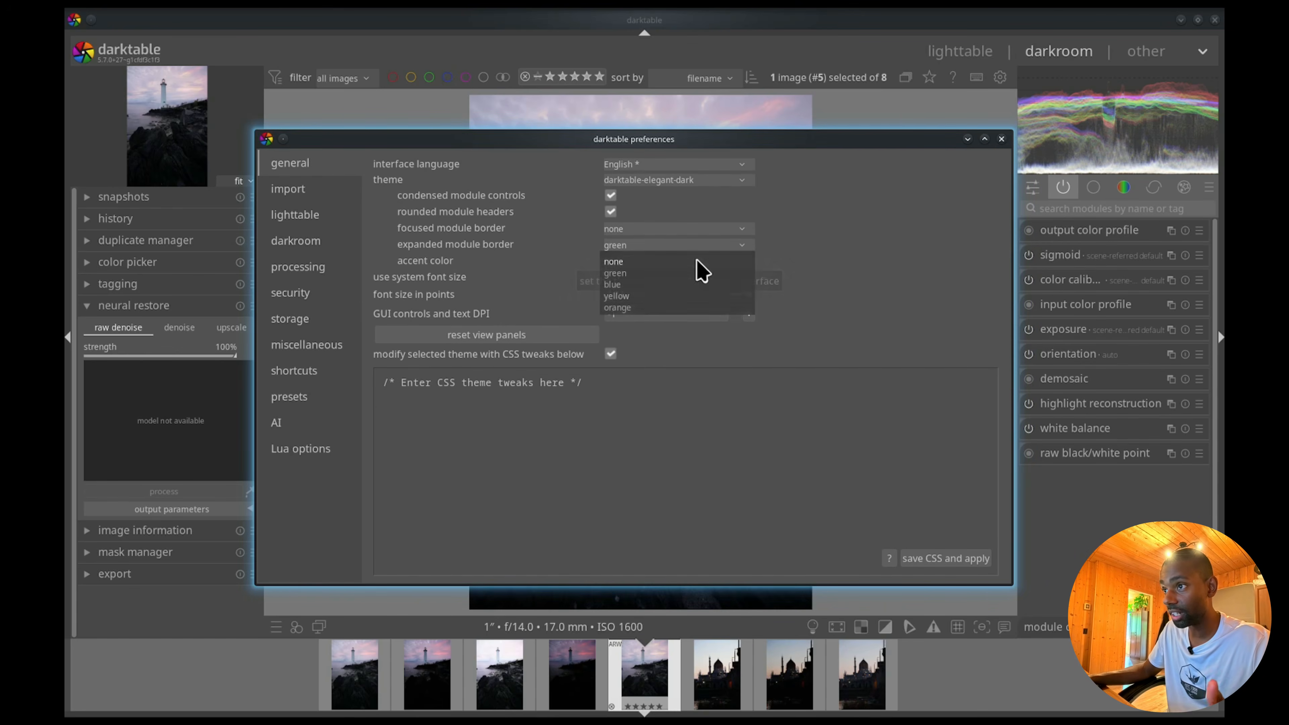
left_click(621, 290)
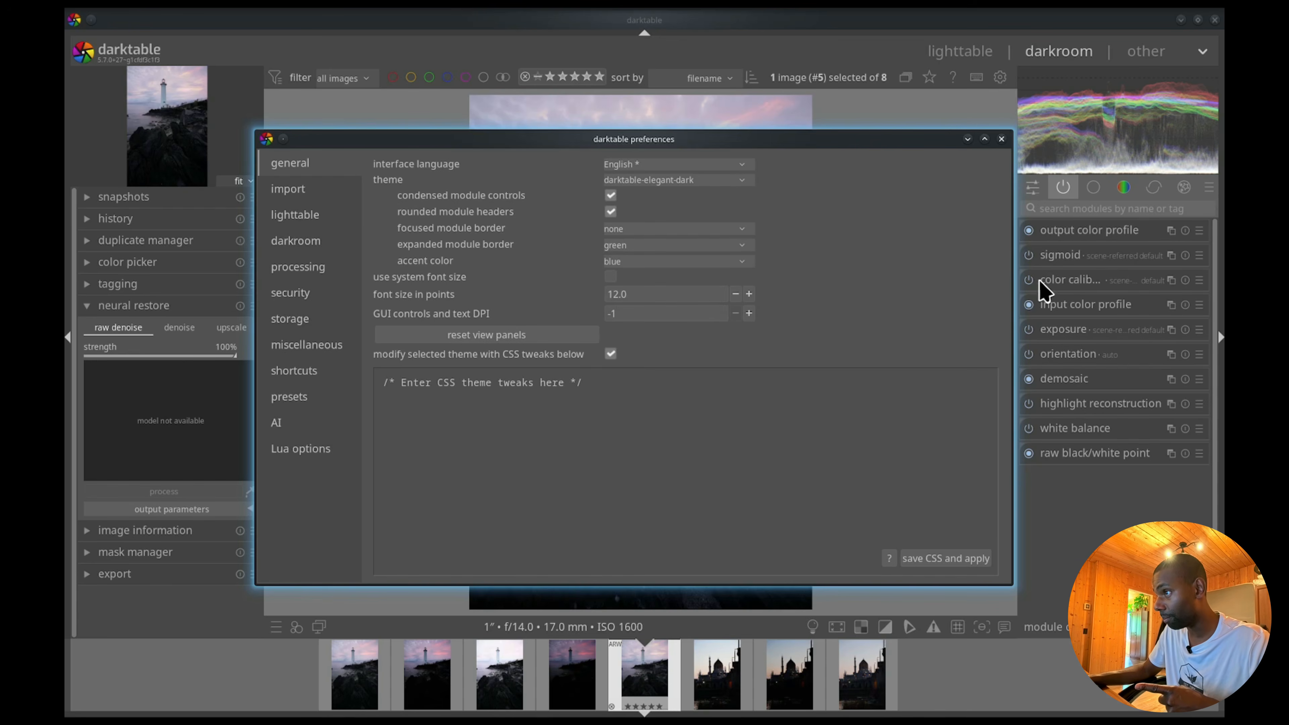